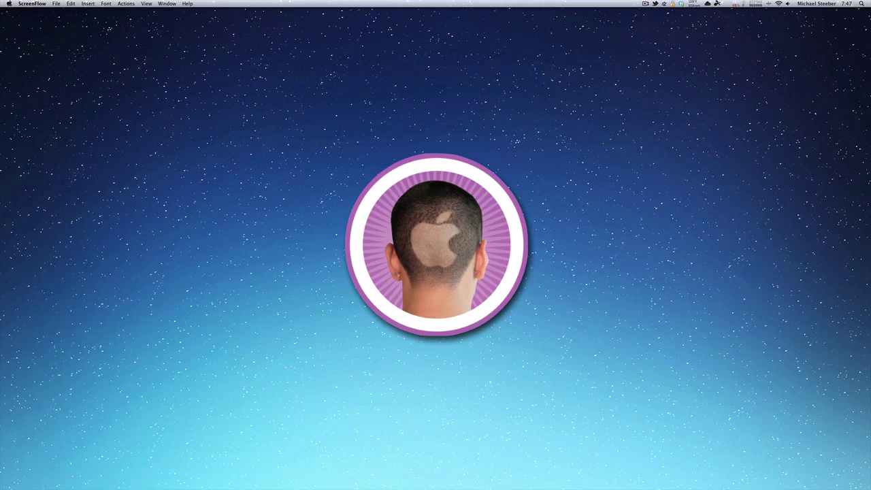
Step: Click empty desktop space so Finder replaces the screen recorder as the active app
click(537, 424)
Step: Open a Finder window on the home folder from the Dock and clear its selection
mouse_move(371, 471)
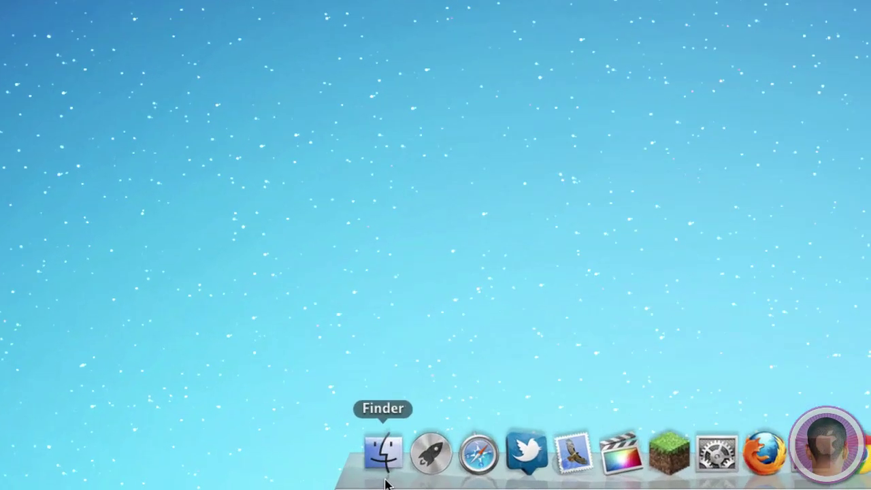
click(300, 485)
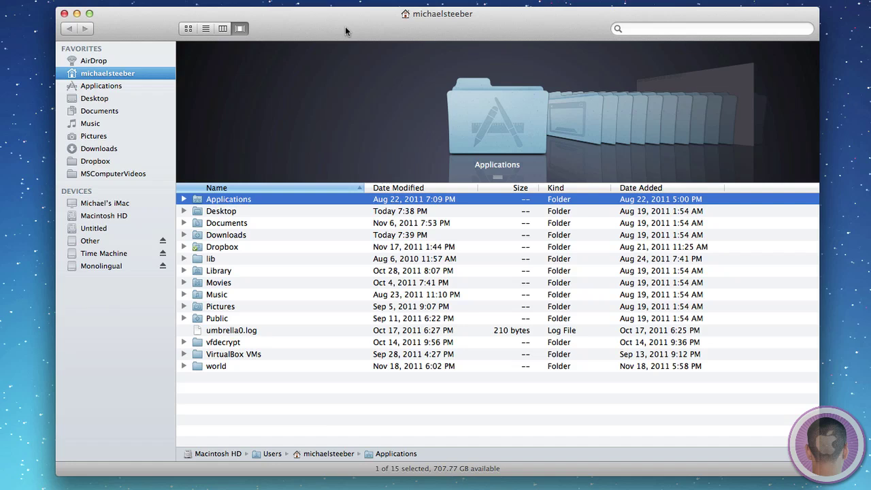
click(267, 413)
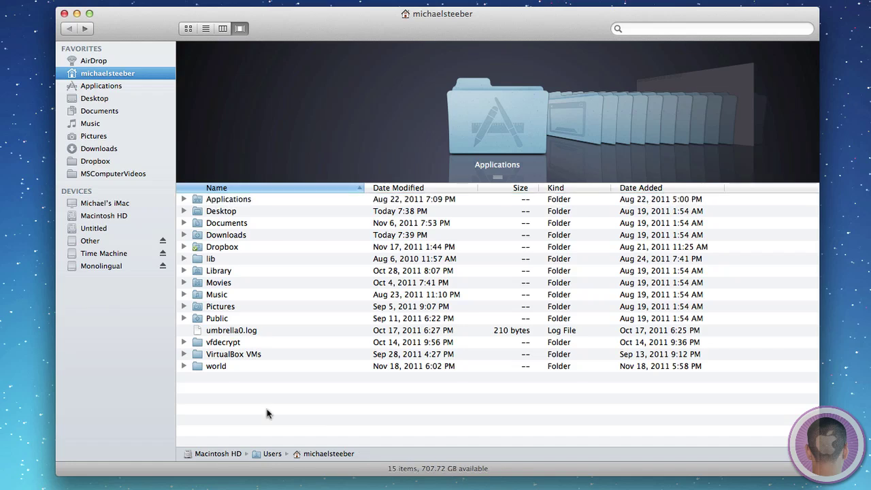
Step: Jump to the hidden ~/Library folder with Go to Folder
key(super+shift+g)
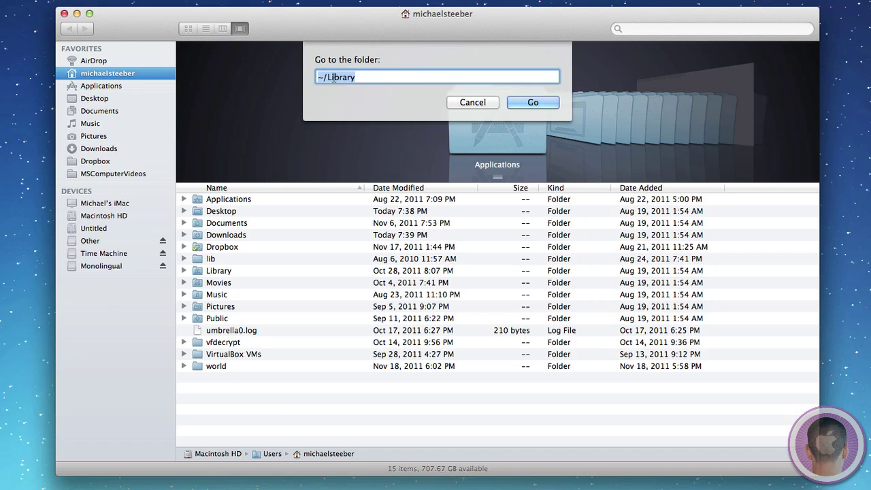
click(533, 102)
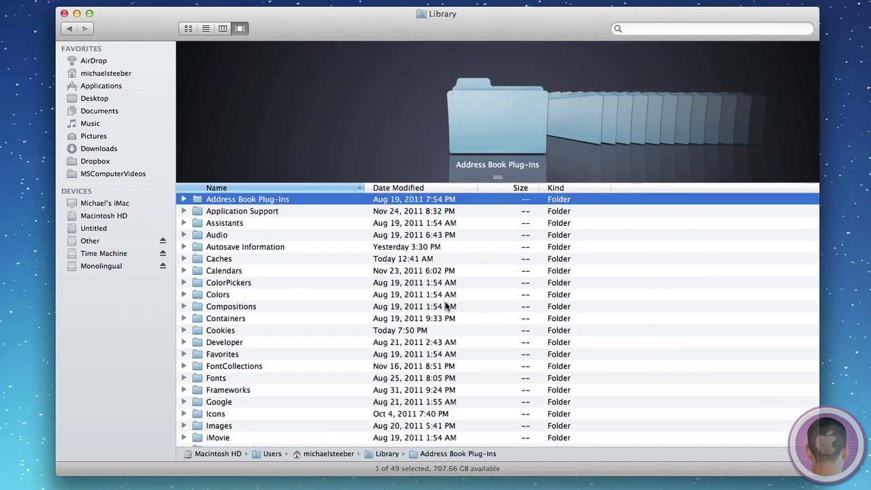
Step: Open Application Support and scroll its 71 app folders down to WallpapersHDLite
double_click(245, 214)
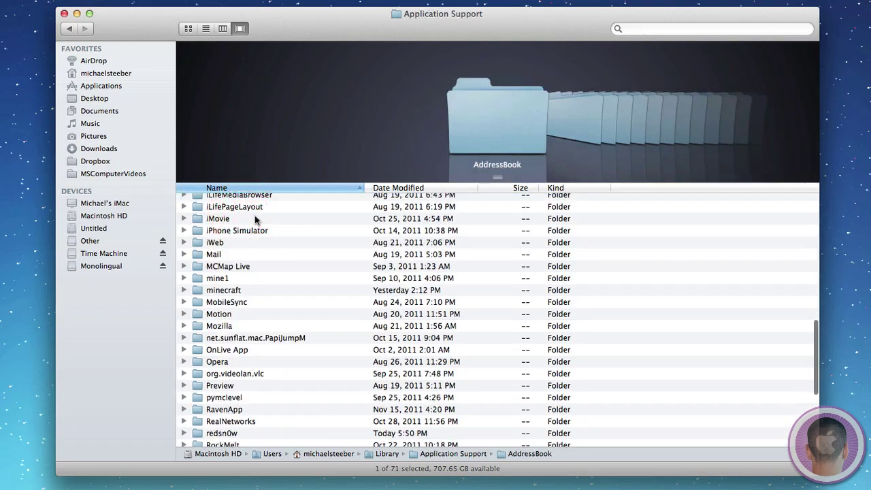
scroll(256, 225, up, 10)
scroll(257, 238, down, 10)
scroll(256, 237, up, 10)
scroll(295, 276, down, 5)
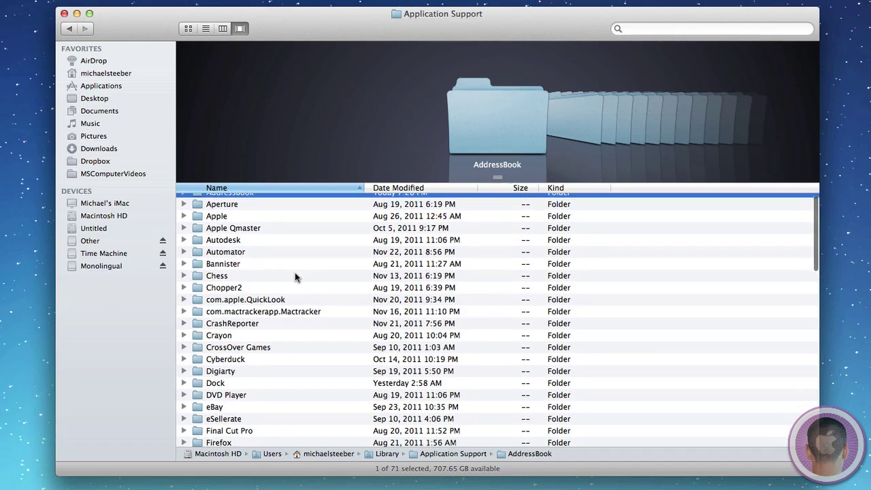
scroll(295, 273, down, 5)
scroll(330, 227, up, 8)
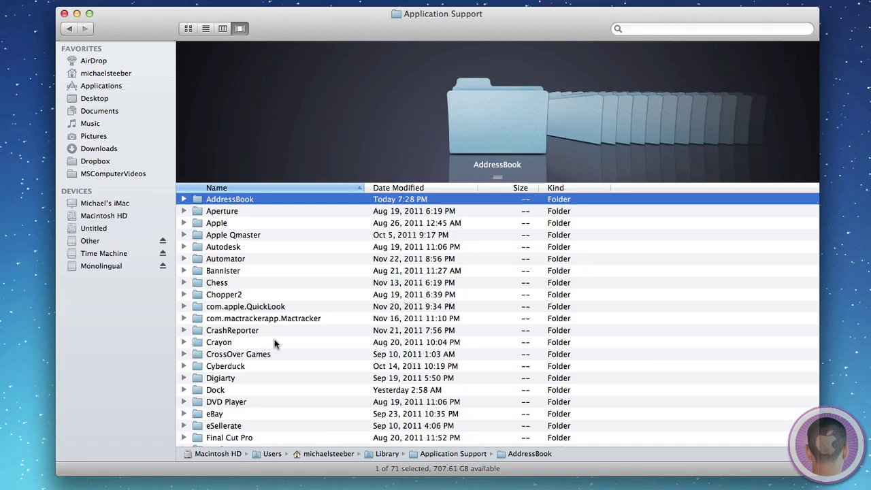
scroll(275, 339, down, 5)
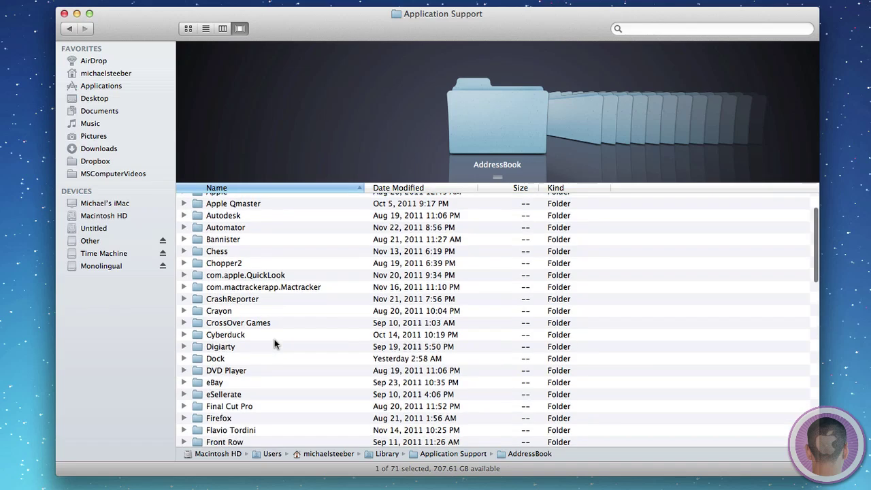
click(237, 350)
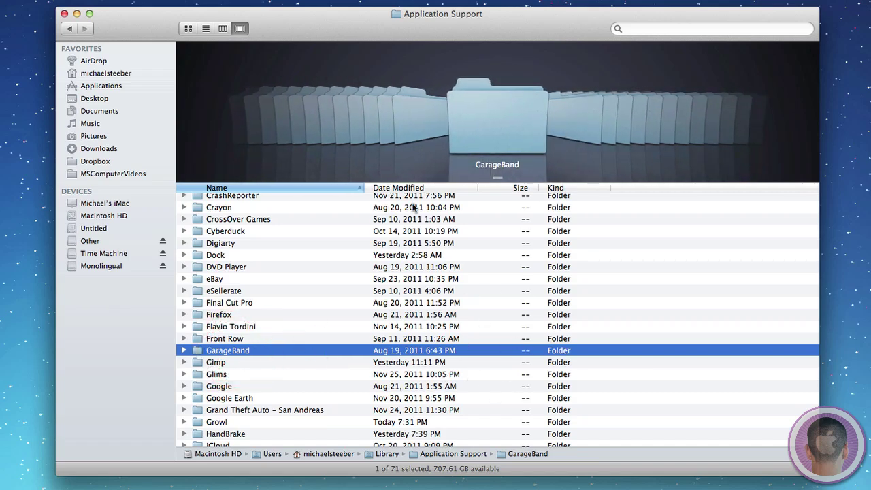
key(Home)
scroll(268, 431, down, 15)
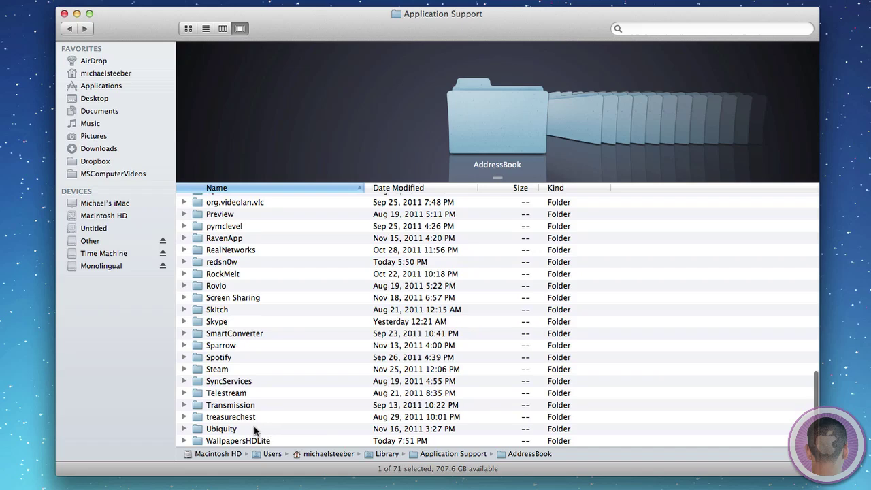
Step: Move the WallpapersHDLite folder to the Trash, then scroll back up to AddressBook
click(234, 441)
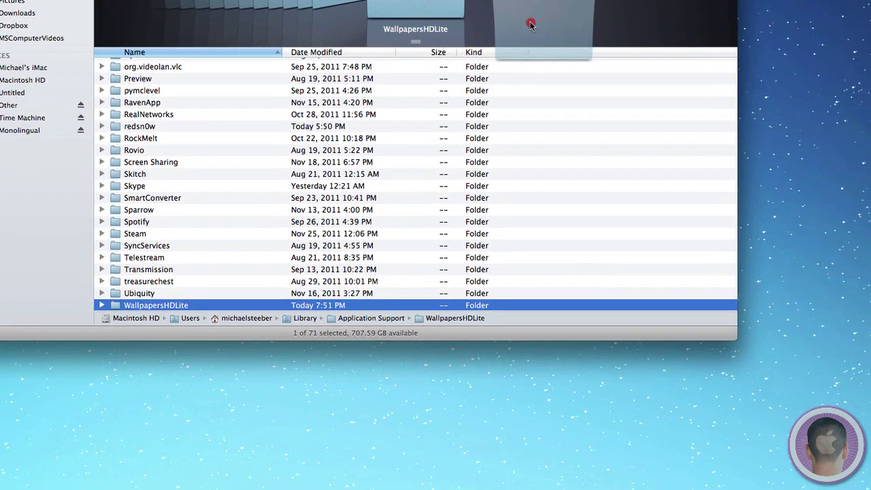
key(super+BackSpace)
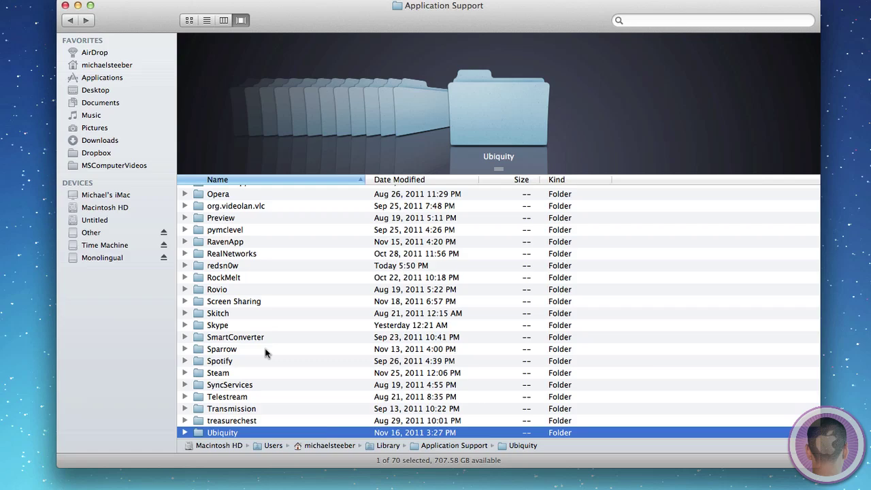
scroll(265, 353, up, 15)
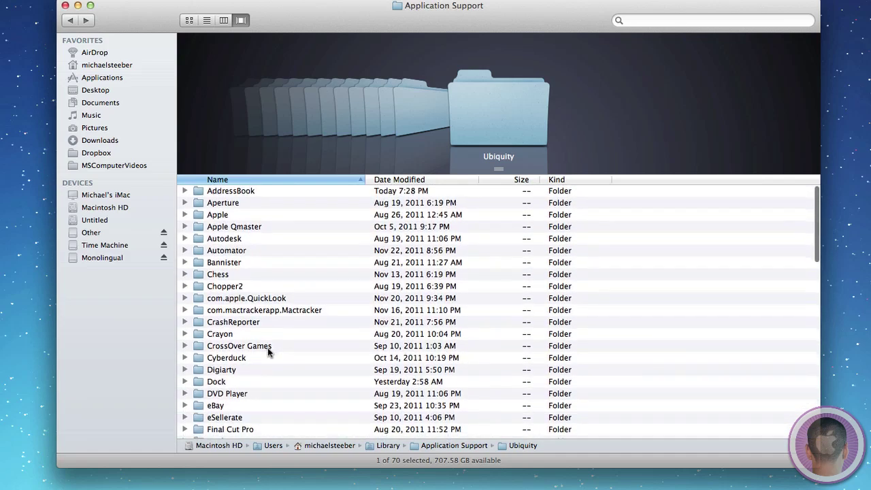
scroll(416, 113, up, 15)
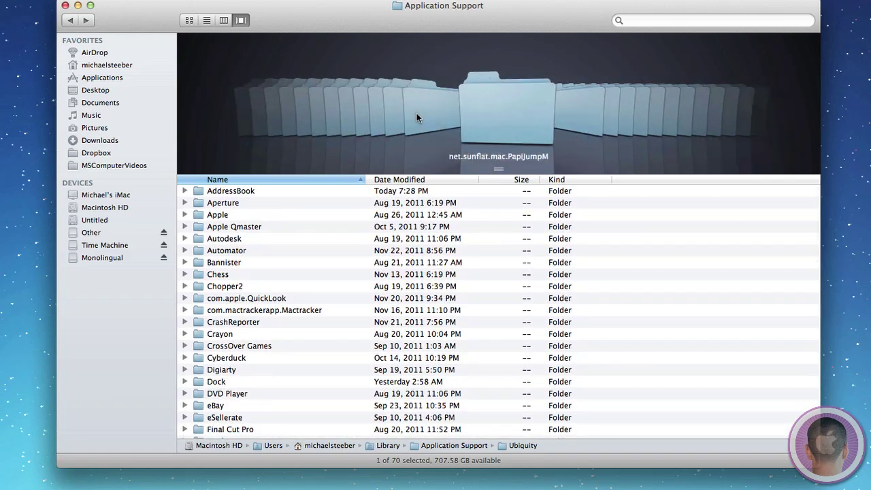
scroll(416, 113, up, 10)
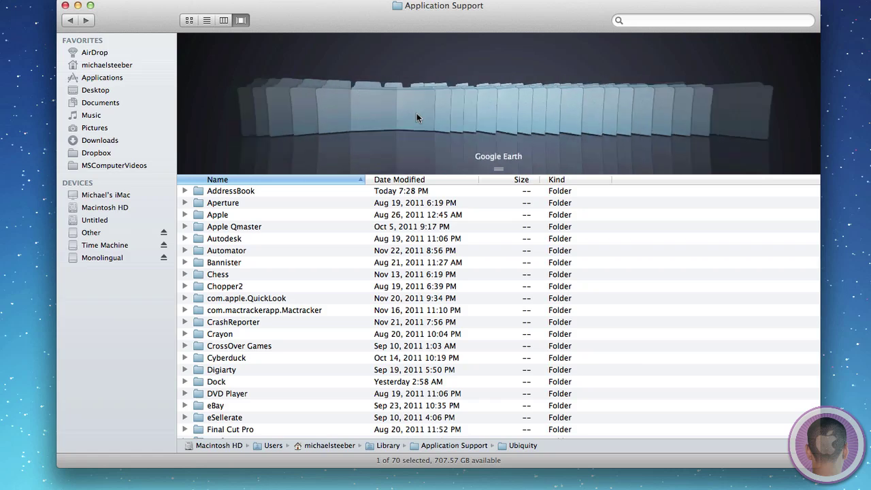
scroll(417, 113, up, 10)
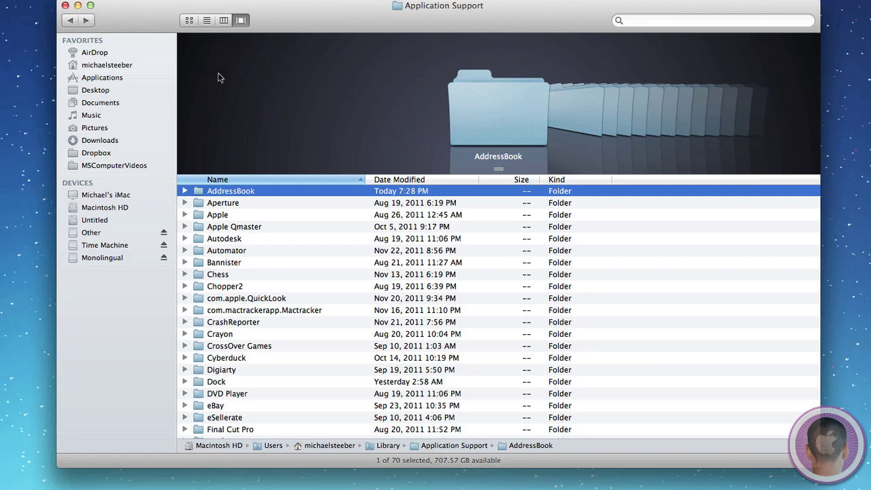
Step: Open the Widgets folder inside the Macintosh HD Library
click(119, 208)
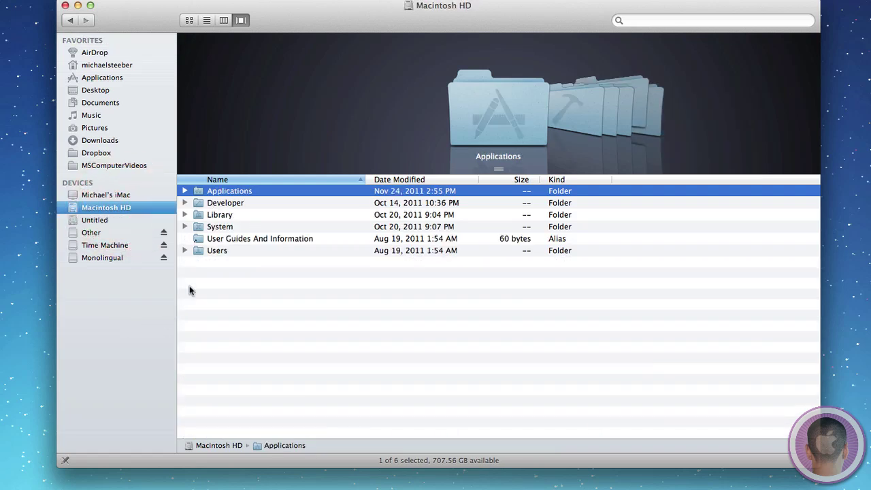
double_click(226, 216)
scroll(249, 327, down, 15)
double_click(225, 432)
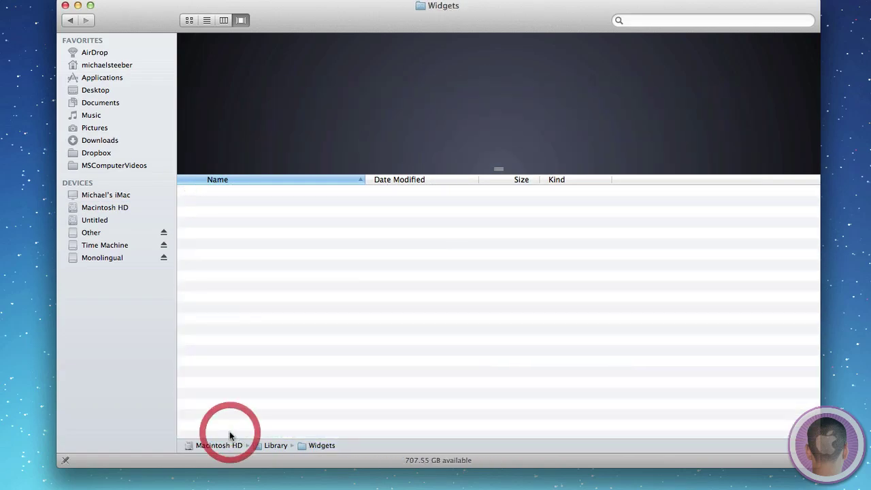
Step: Browse the widgets in Cover Flow, then return to the top level of Macintosh HD
scroll(392, 133, down, 10)
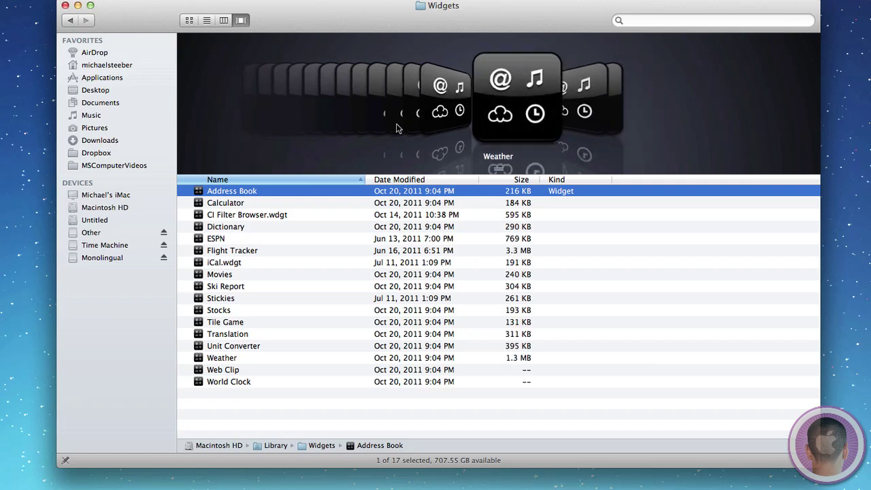
scroll(399, 128, up, 5)
scroll(396, 129, up, 8)
scroll(394, 130, down, 15)
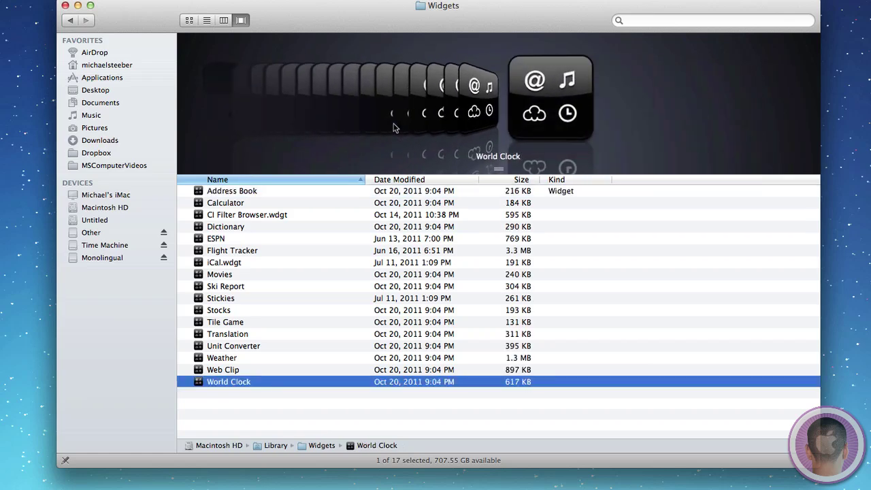
scroll(393, 130, up, 15)
scroll(388, 130, down, 10)
scroll(385, 129, down, 5)
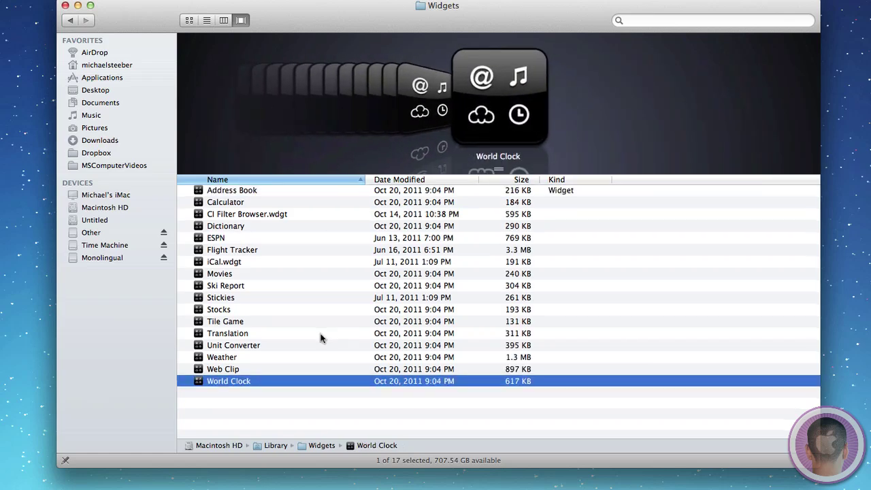
scroll(517, 95, up, 11)
scroll(517, 95, up, 6)
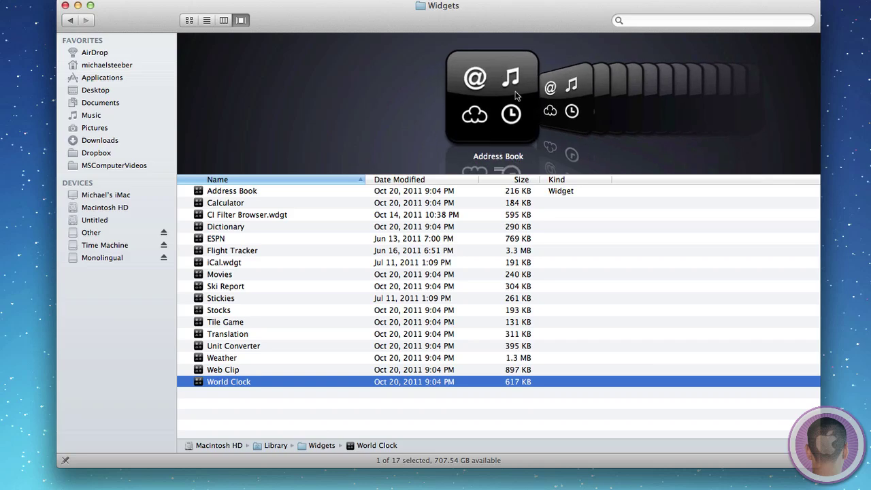
scroll(516, 95, down, 16)
scroll(516, 95, up, 16)
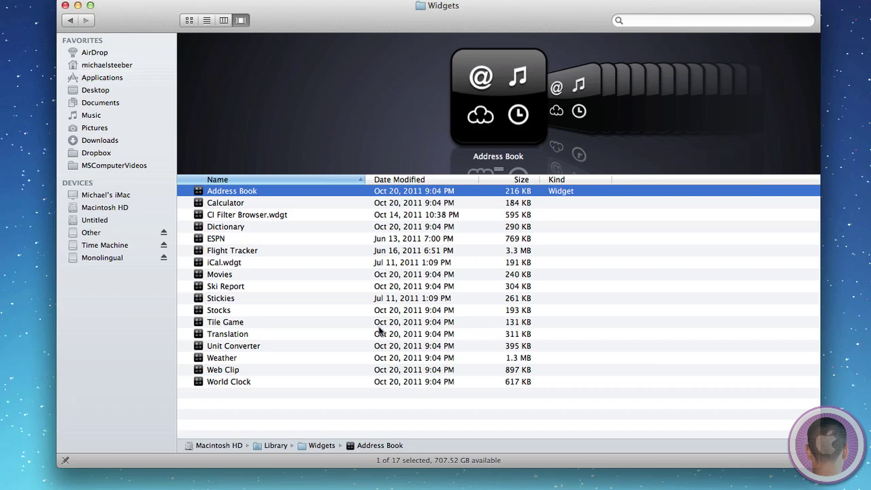
key(super+bracketleft)
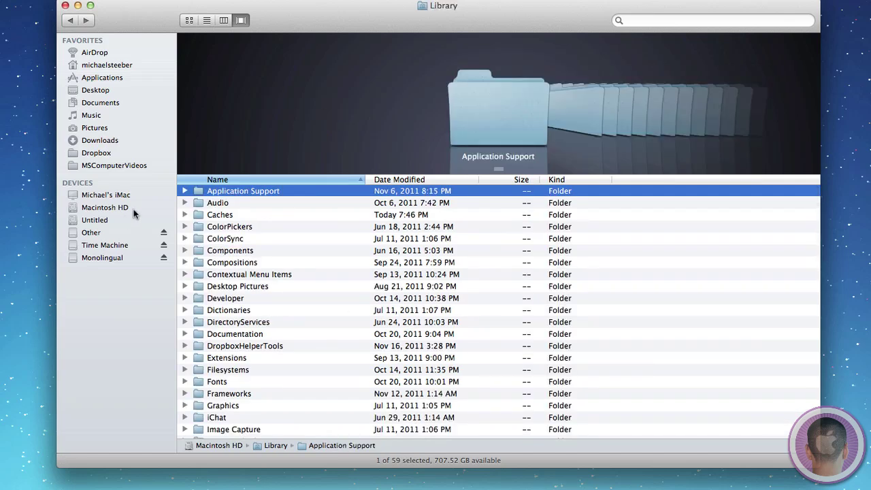
click(133, 209)
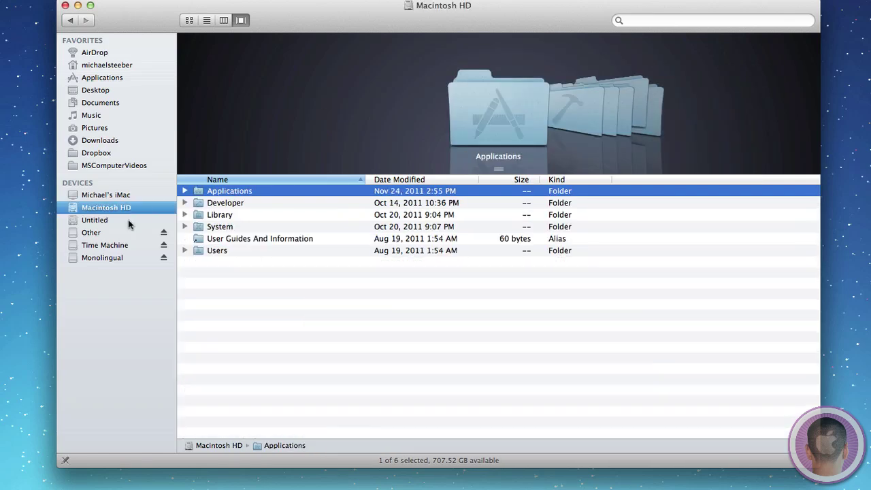
Step: Open Library > Caches on Macintosh HD and deselect the BlackmagicDiskSpeedTest folder
double_click(257, 218)
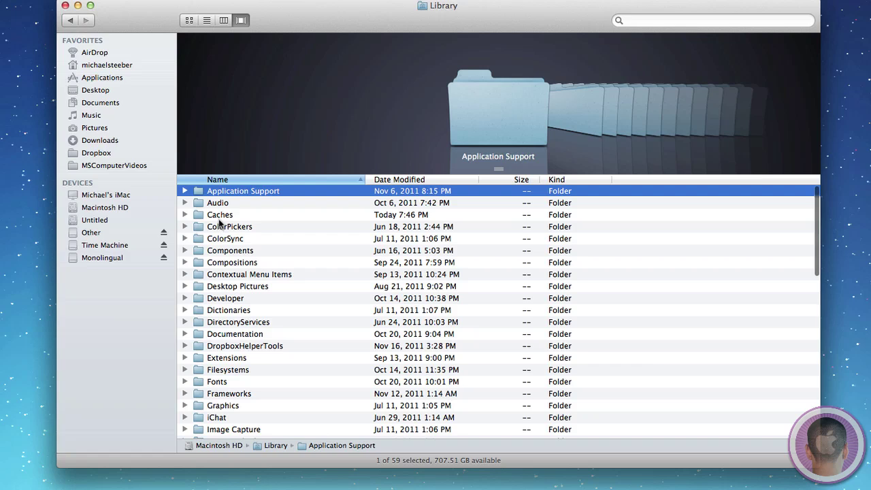
double_click(221, 215)
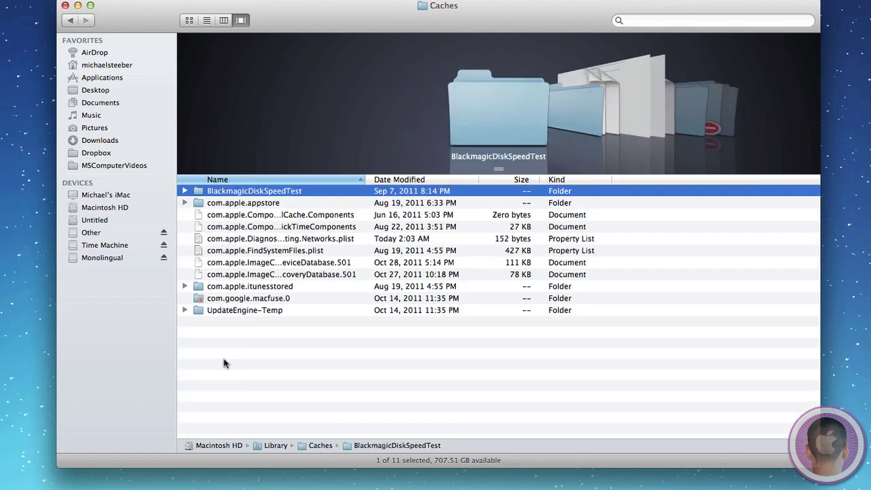
click(263, 373)
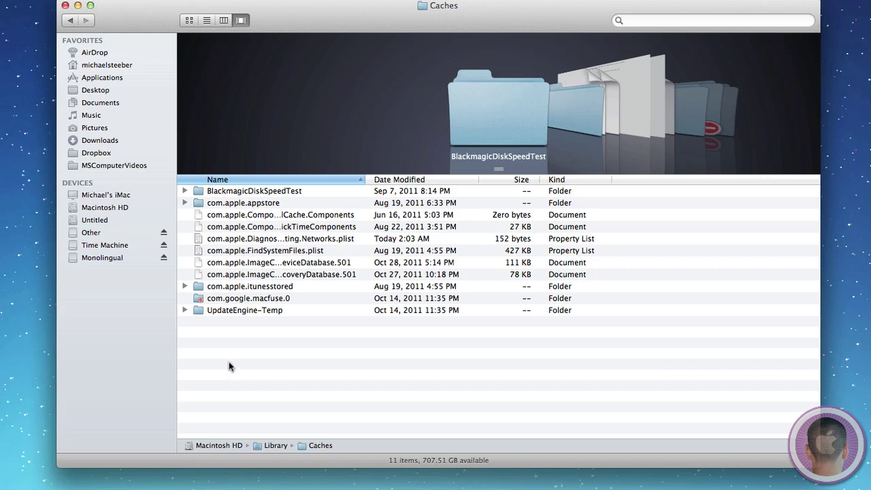
scroll(238, 380, up, 1)
Step: Go from the home folder to ~/Library using Go to Folder
click(106, 207)
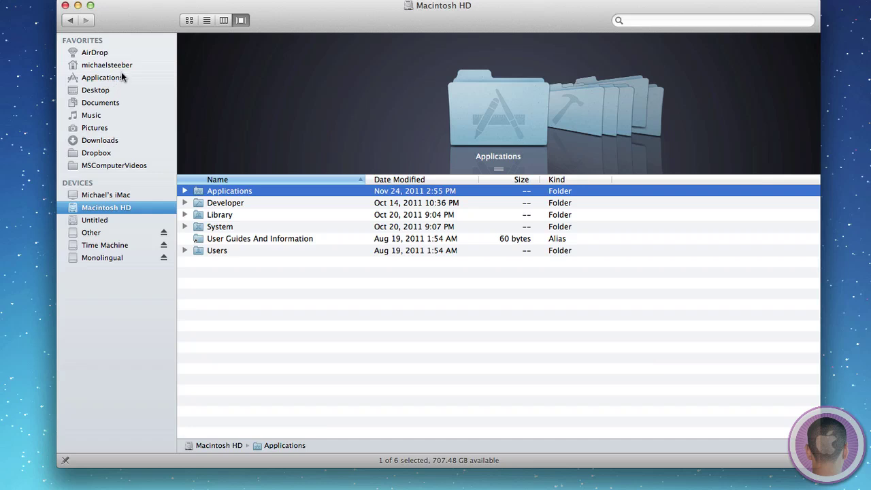
click(122, 65)
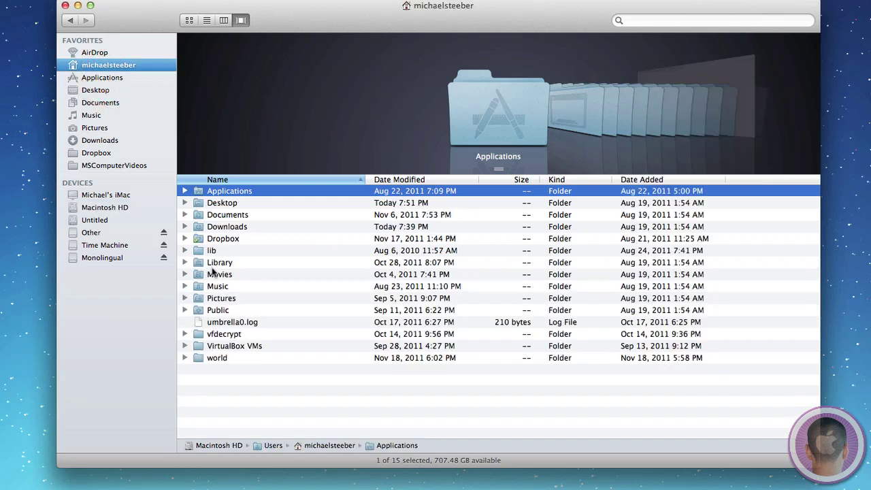
key(super)
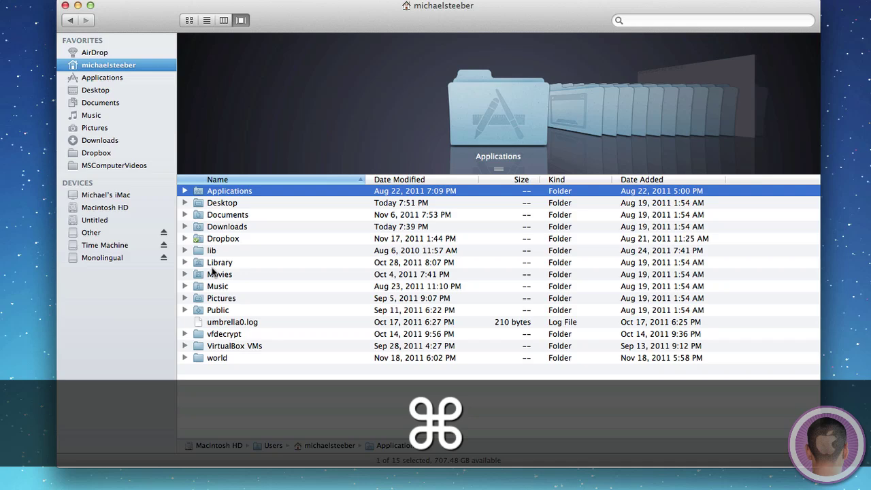
key(super+shift+g)
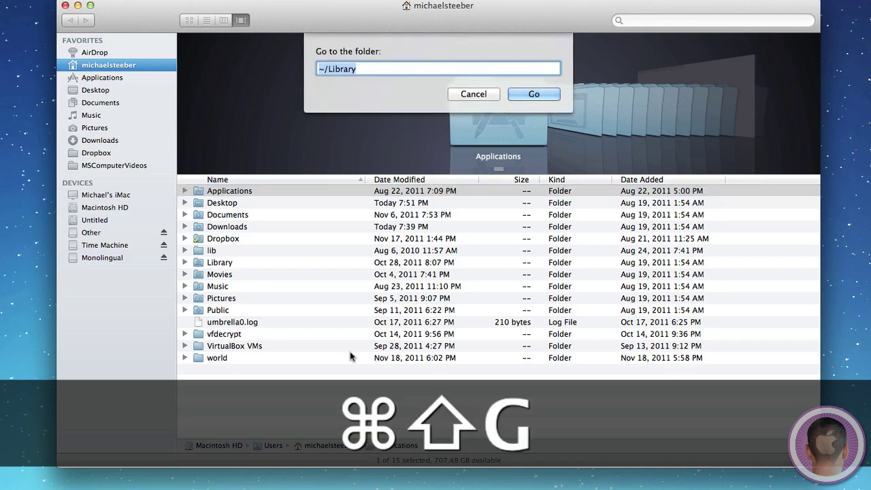
key(Return)
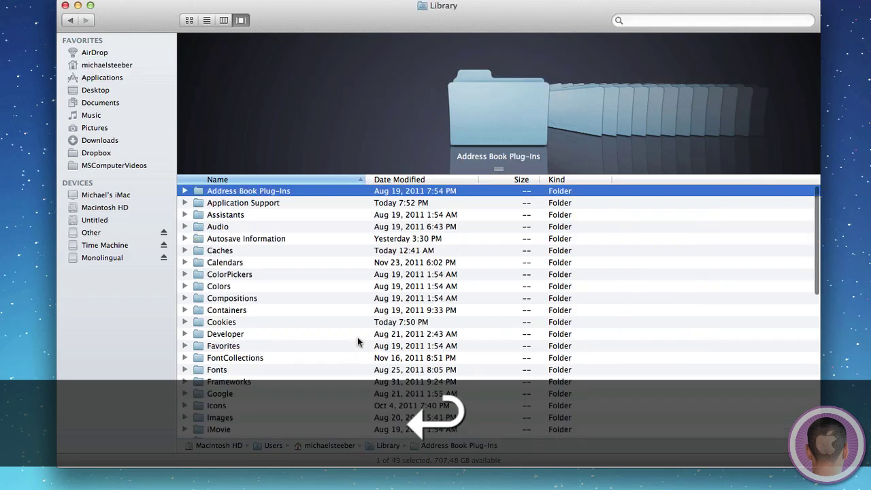
Step: Browse the user Caches, open com.apple.SoftwareUpdate, then close the Finder window
double_click(244, 251)
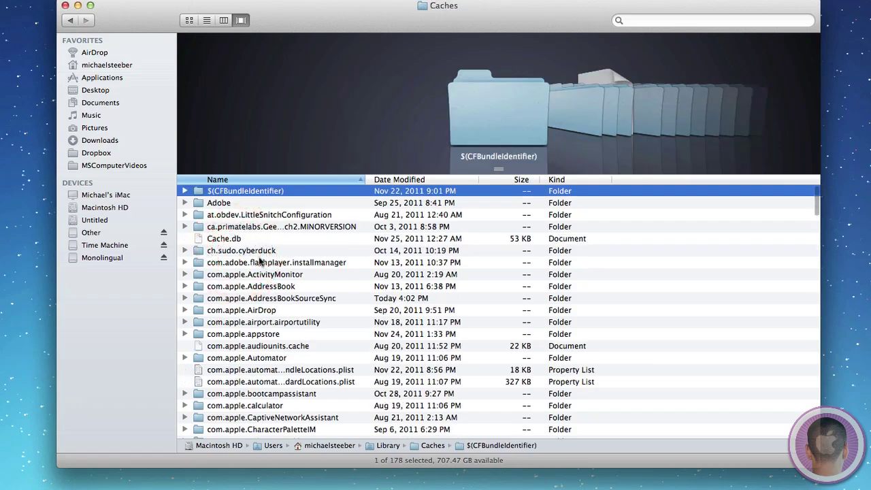
scroll(264, 332, down, 3)
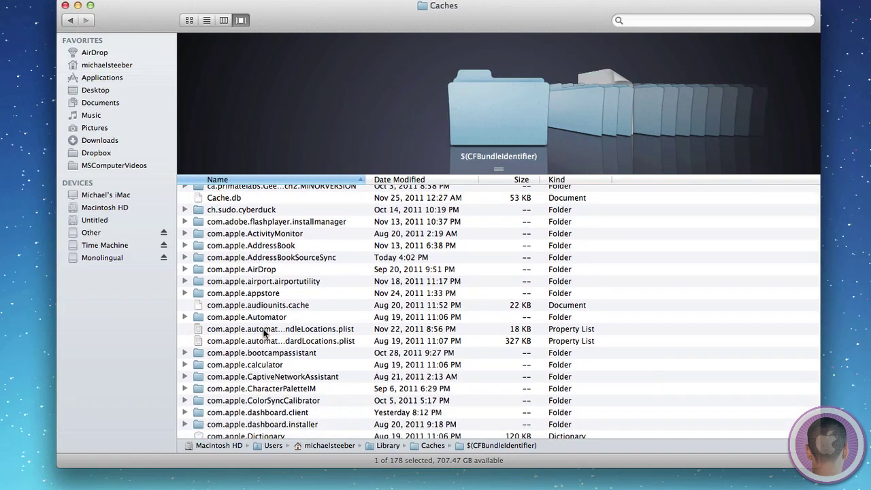
scroll(266, 326, down, 10)
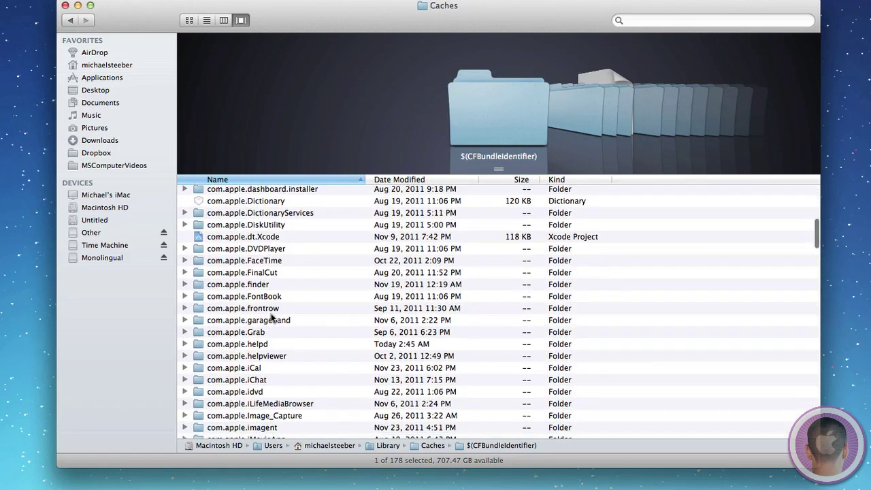
scroll(270, 317, down, 20)
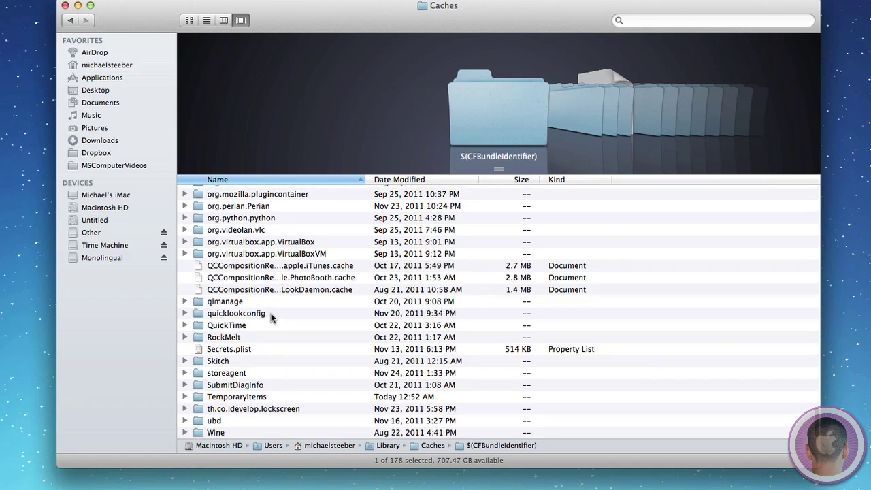
scroll(271, 317, up, 5)
scroll(275, 310, up, 10)
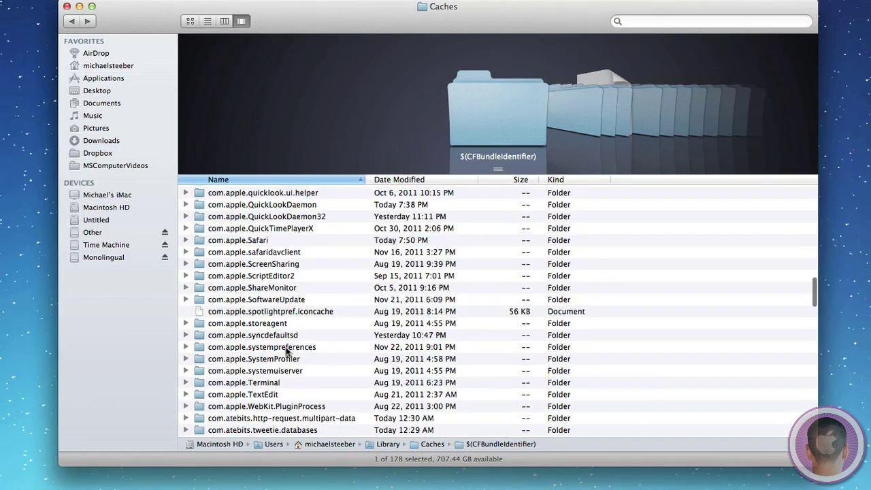
double_click(283, 302)
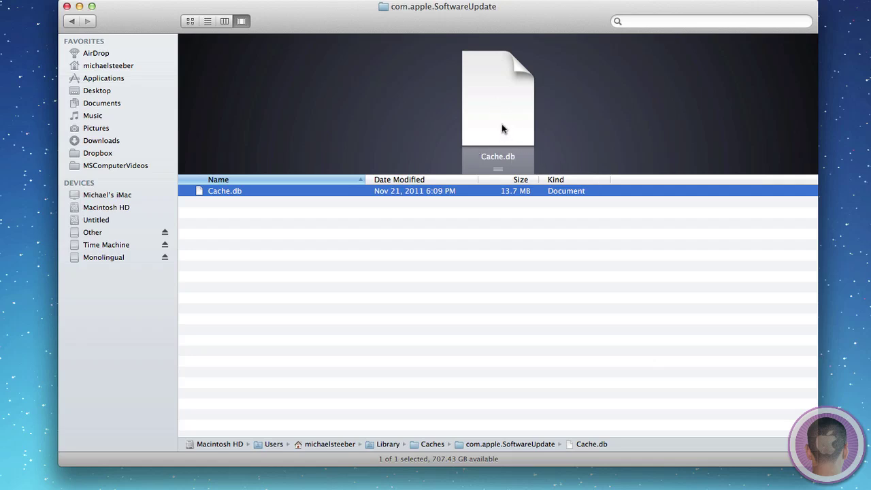
click(67, 6)
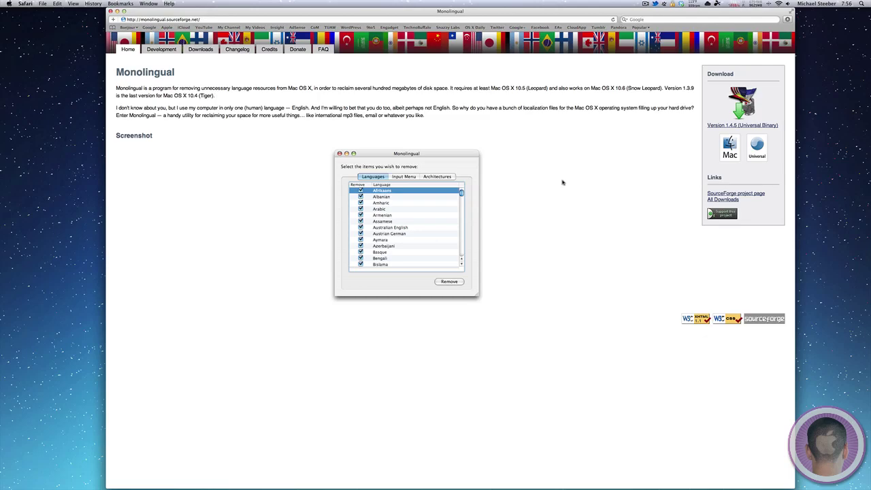
Step: Launch Monolingual from the Dock's Applications stack and scroll through its language list
click(538, 476)
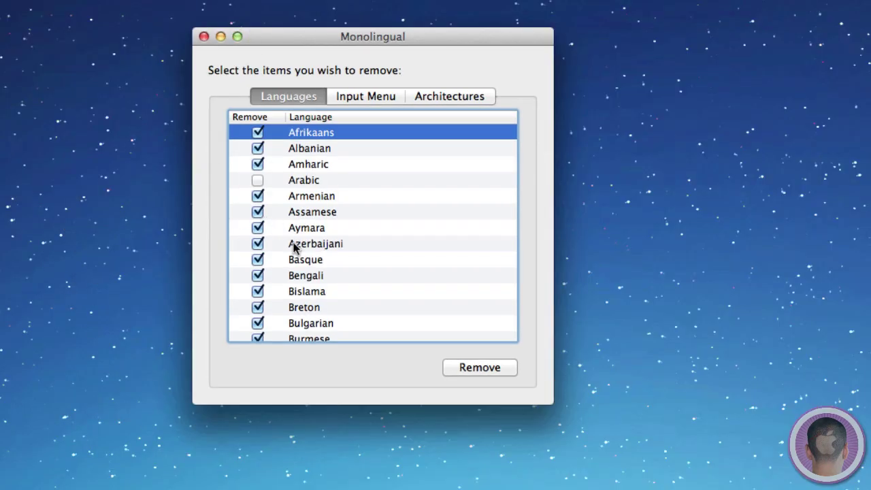
scroll(294, 244, down, 20)
scroll(294, 245, up, 20)
scroll(294, 246, up, 3)
scroll(337, 187, down, 12)
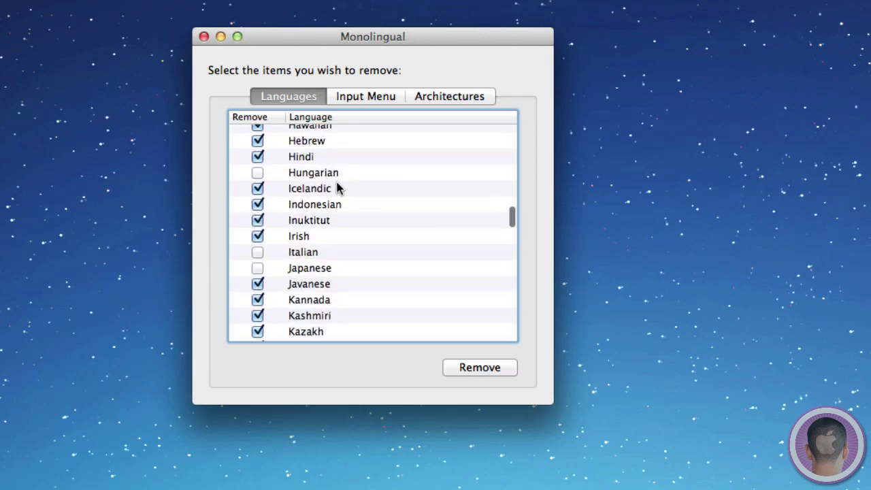
scroll(337, 186, down, 15)
scroll(337, 186, up, 20)
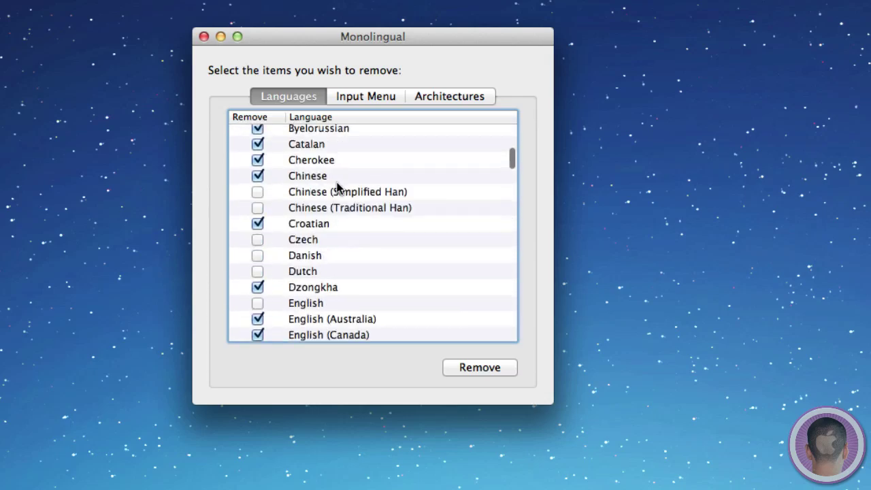
scroll(336, 179, down, 20)
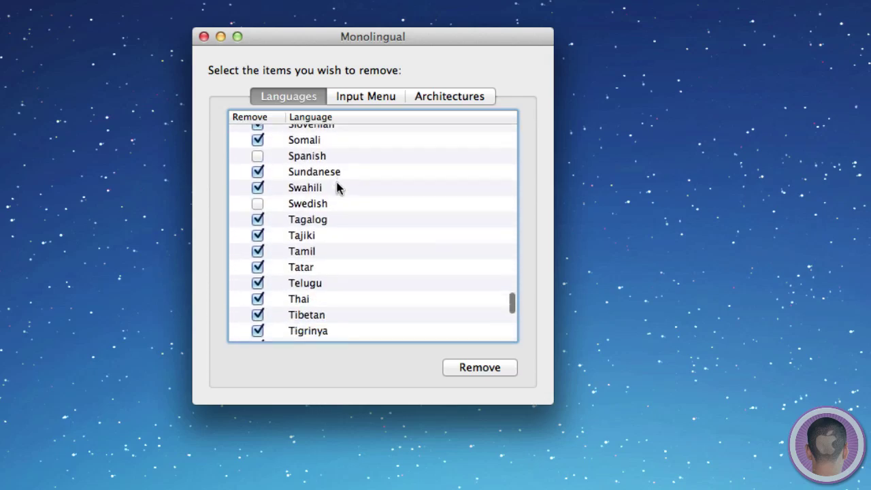
scroll(335, 179, down, 4)
Step: Tick Remove for Turkish, Swedish, Spanish, Russian, Polish, Portuguese, Norwegian (Bokmal) and Korean
click(257, 244)
scroll(278, 232, up, 4)
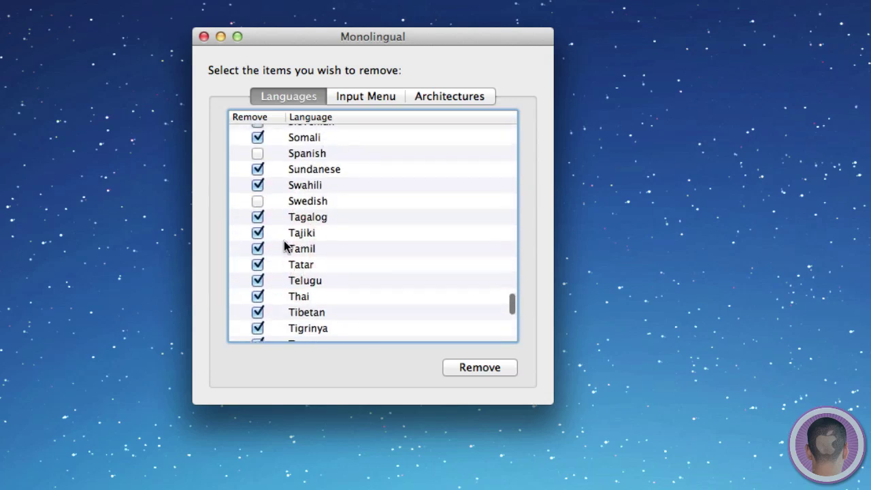
click(257, 200)
click(257, 153)
scroll(296, 177, up, 5)
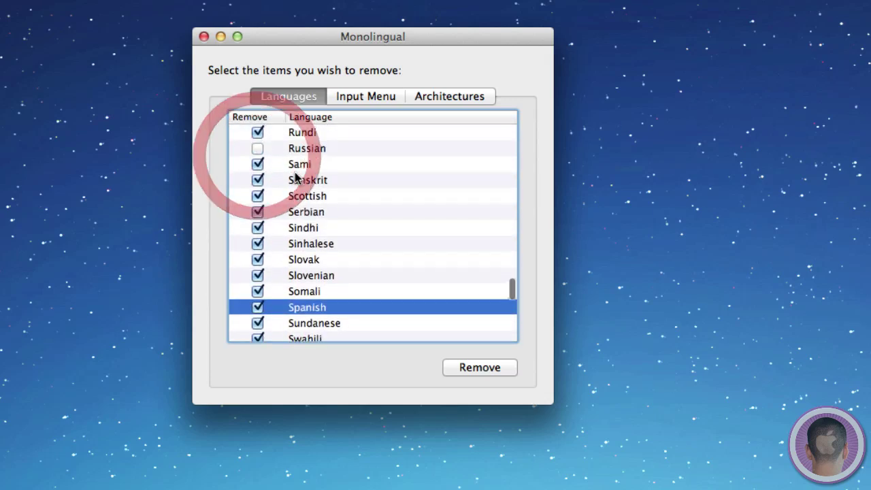
click(258, 148)
scroll(275, 163, up, 4)
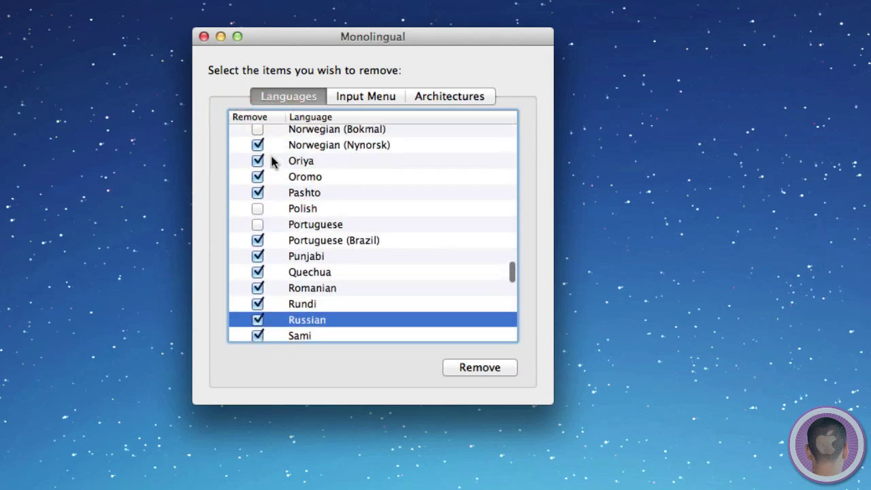
click(258, 209)
click(258, 224)
scroll(272, 218, up, 4)
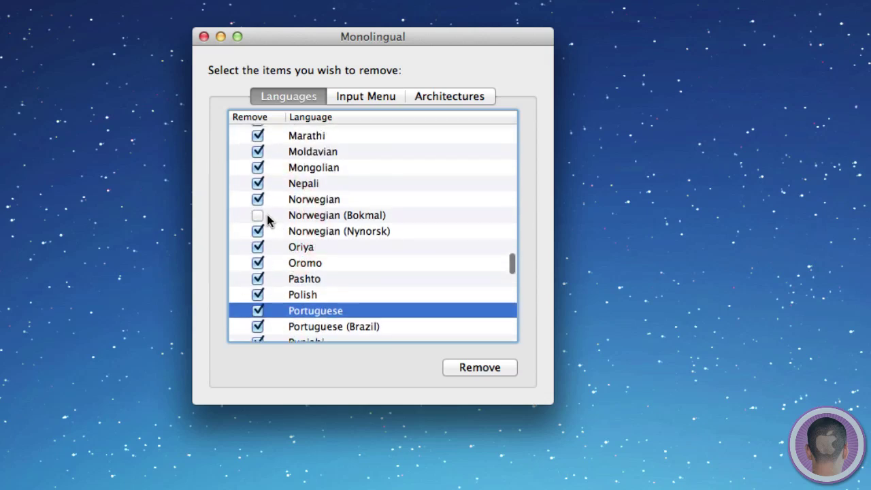
click(258, 215)
scroll(275, 200, up, 5)
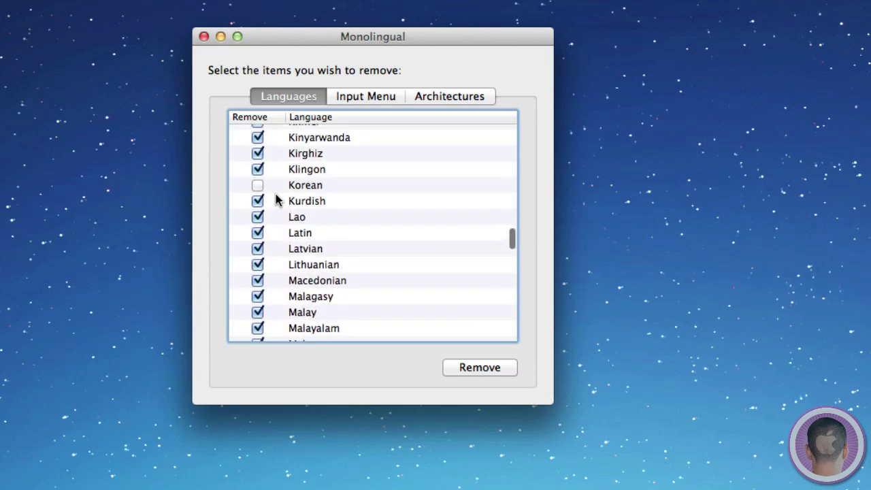
click(257, 186)
scroll(277, 183, up, 5)
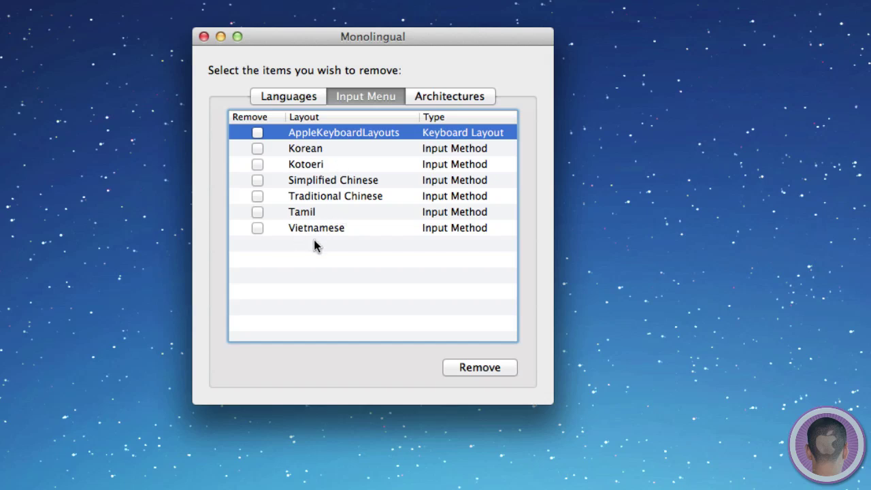
Step: Show the Architectures tab, with ARM and all PowerPC variants ticked for removal
click(439, 97)
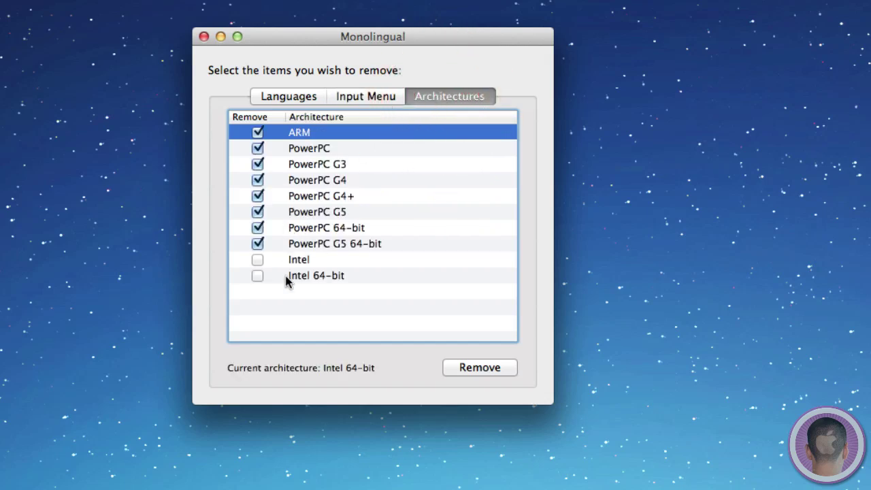